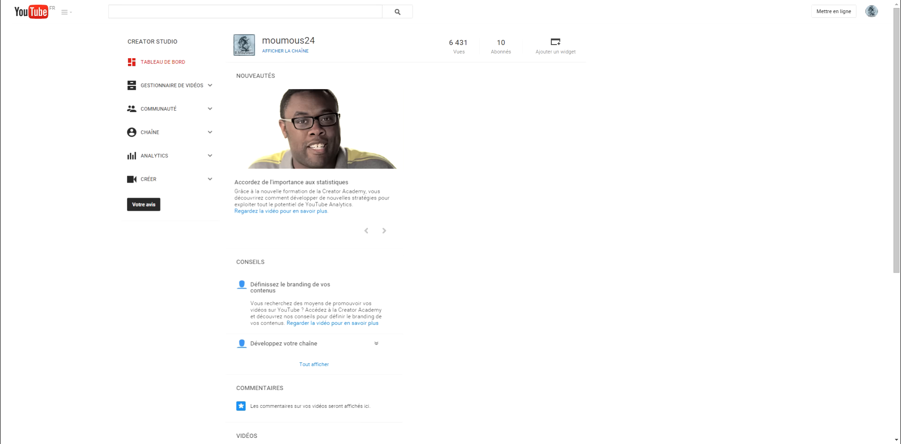
Open the channel's default settings for uploaded videos (Paramètres par défaut des vidéos mises en ligne).
{"action": "left_click", "coordinate": [871, 11]}
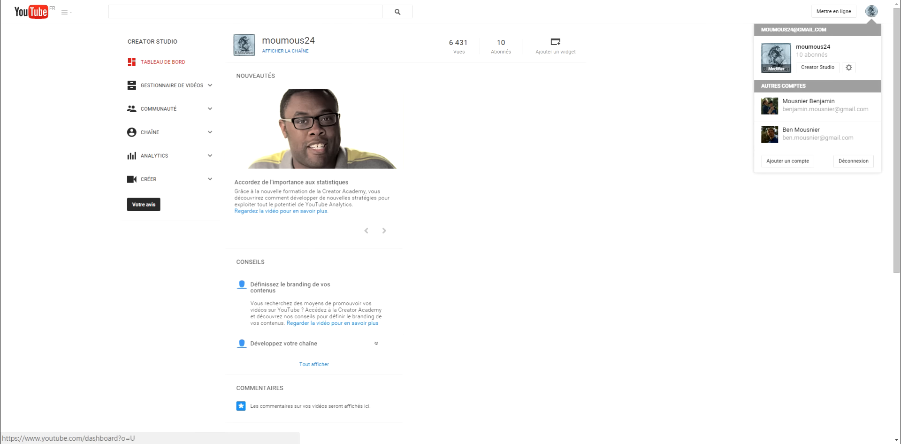
{"action": "left_click", "coordinate": [648, 112]}
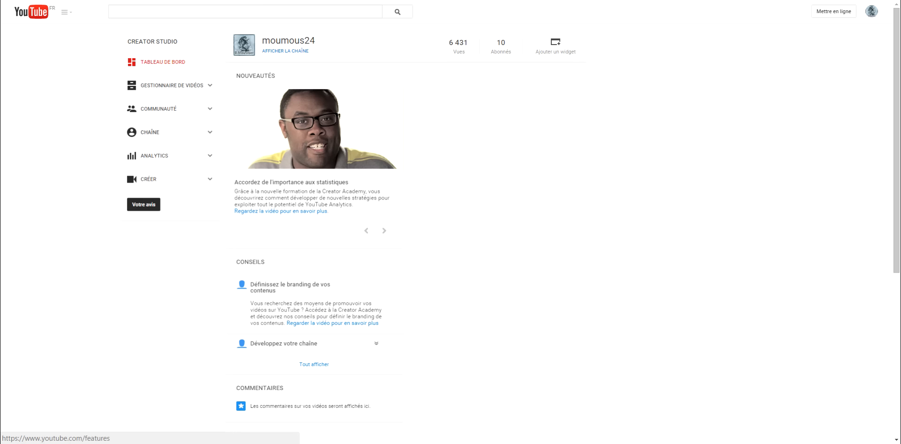
{"action": "left_click", "coordinate": [150, 132]}
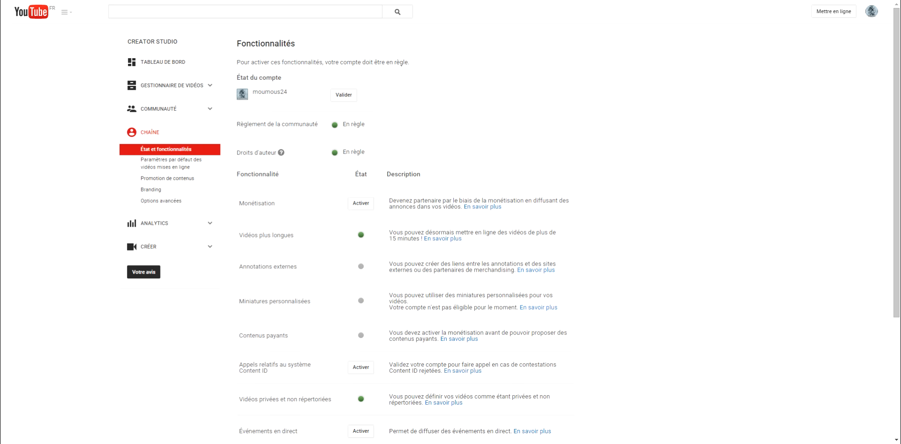
{"action": "left_click", "coordinate": [171, 163]}
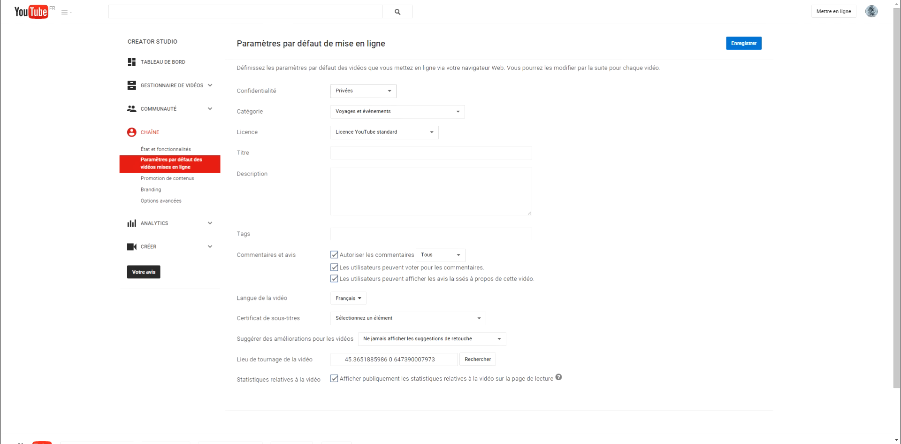
Set the default privacy (Confidentialité) of uploaded videos to Non répertoriées.
{"action": "left_click", "coordinate": [365, 91]}
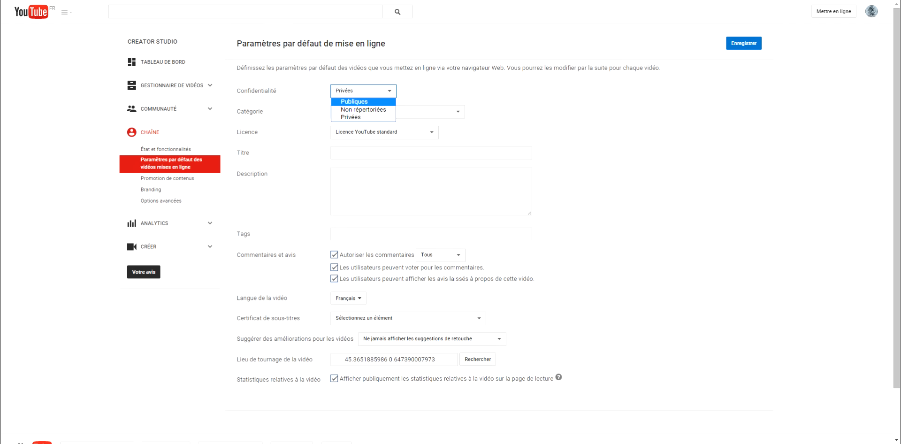
{"action": "key", "text": "Down"}
{"action": "key", "text": "Down"}
{"action": "key", "text": "Up"}
{"action": "key", "text": "Return"}
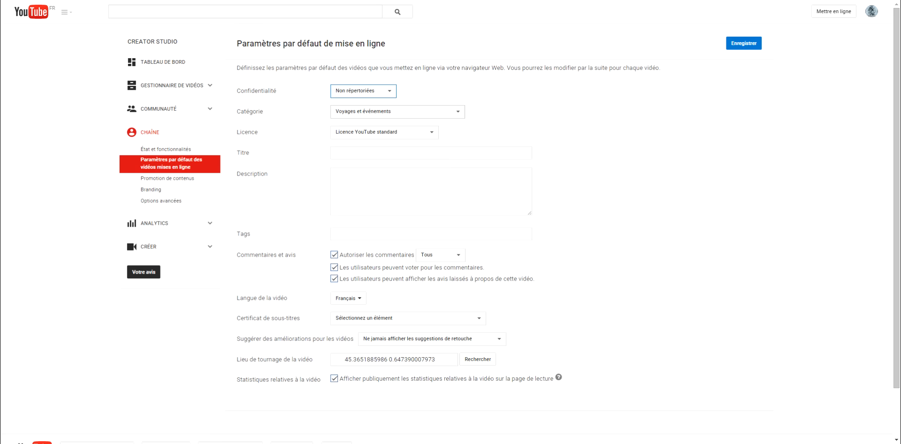
Choose Voyages et événements as the default category and Licence YouTube standard as the default licence.
{"action": "left_click", "coordinate": [397, 111]}
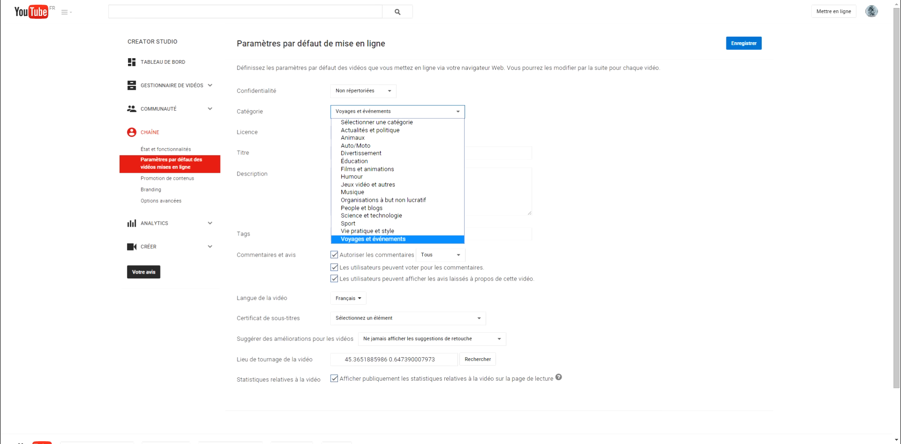
{"action": "left_click", "coordinate": [374, 239]}
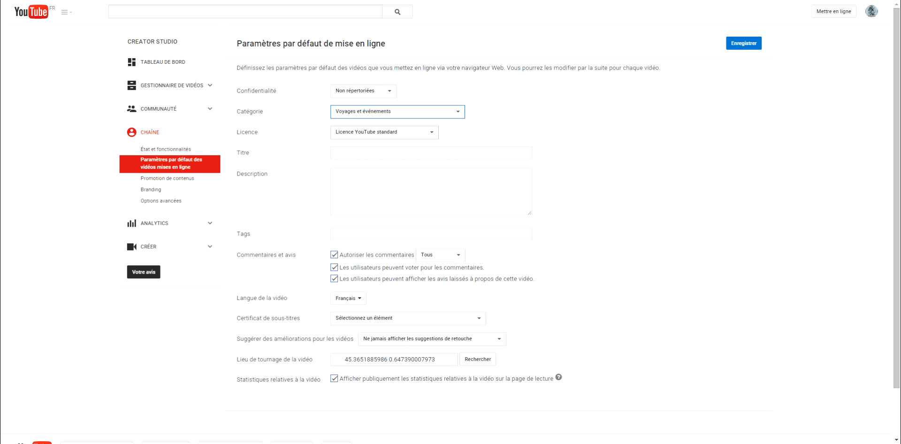
{"action": "left_click", "coordinate": [385, 132]}
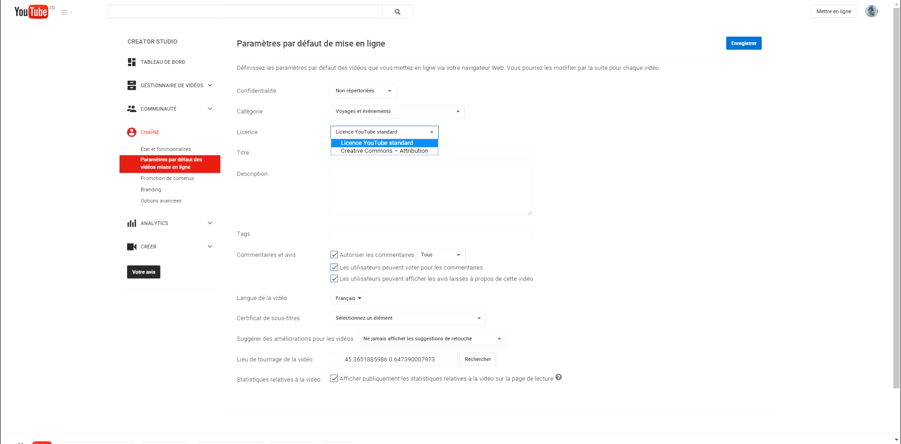
{"action": "left_click", "coordinate": [385, 132]}
{"action": "left_click", "coordinate": [384, 132]}
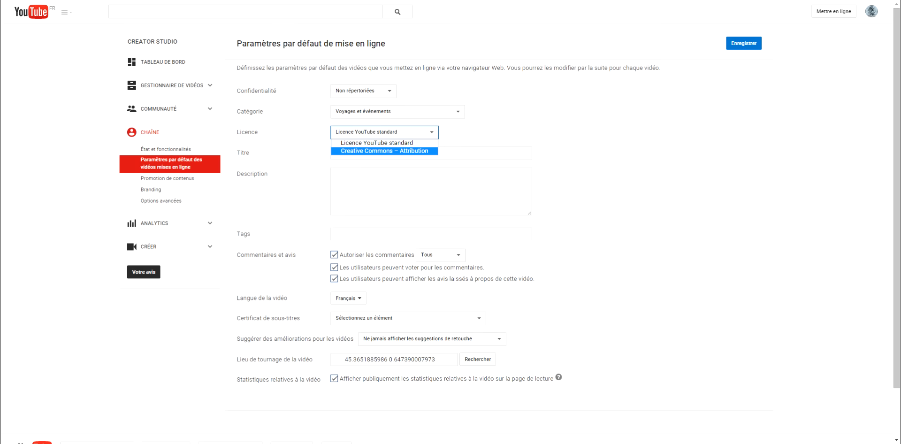
{"action": "left_click", "coordinate": [377, 143]}
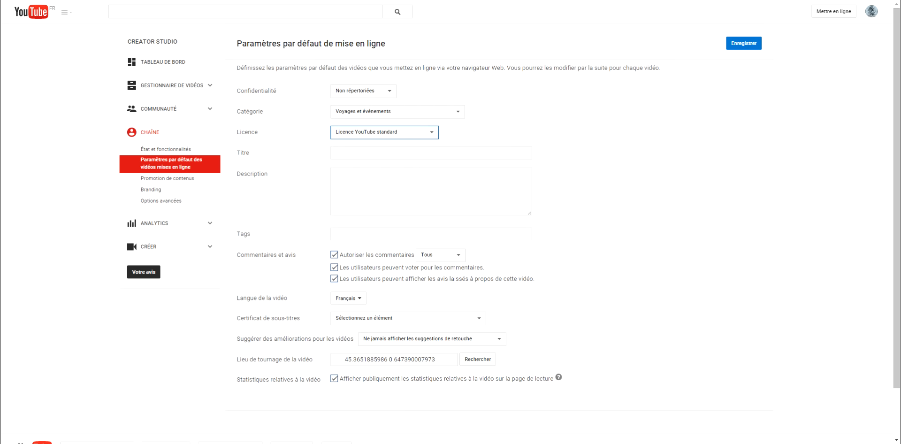
Examine the default title, description and tags fields and the available privacy options.
{"action": "left_click", "coordinate": [379, 153]}
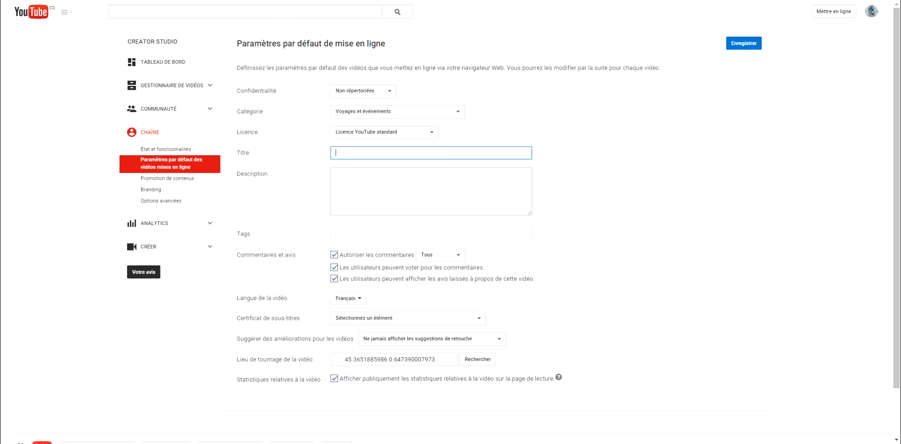
{"action": "left_click", "coordinate": [380, 185]}
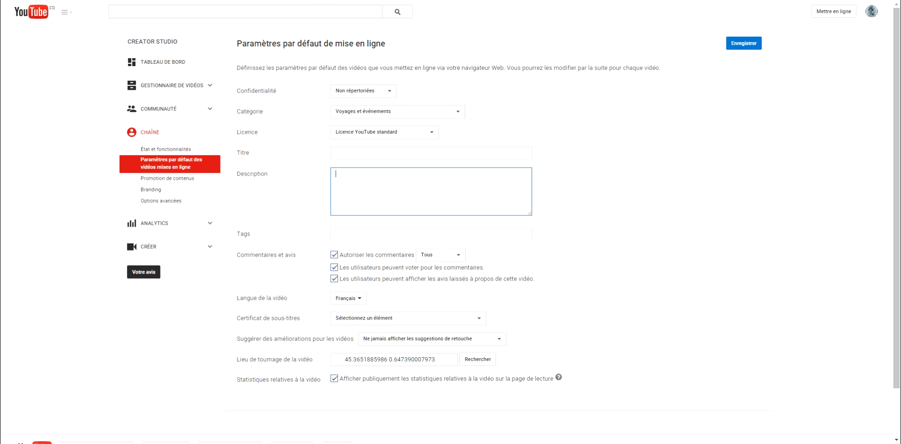
{"action": "scroll", "coordinate": [450, 220], "scroll_direction": "down", "scroll_amount": 2}
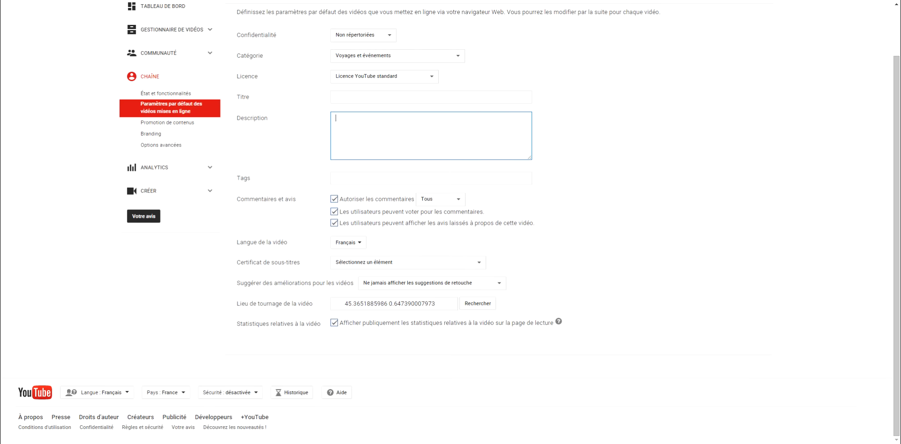
{"action": "left_click", "coordinate": [381, 179]}
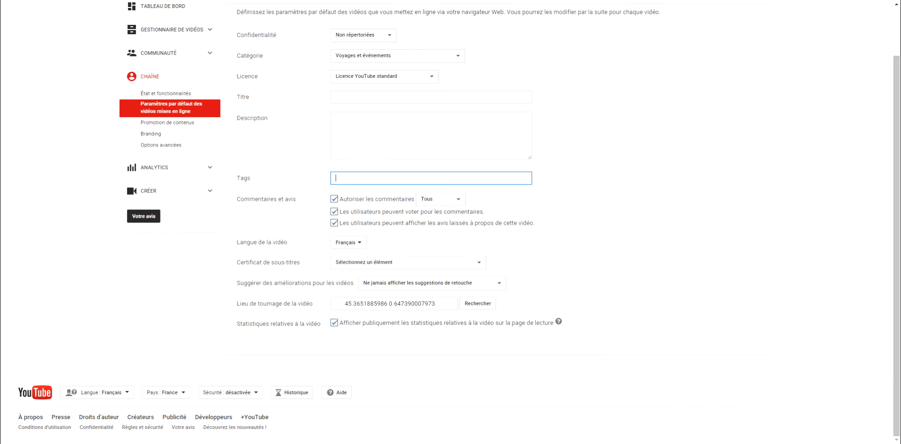
{"action": "left_click", "coordinate": [364, 35]}
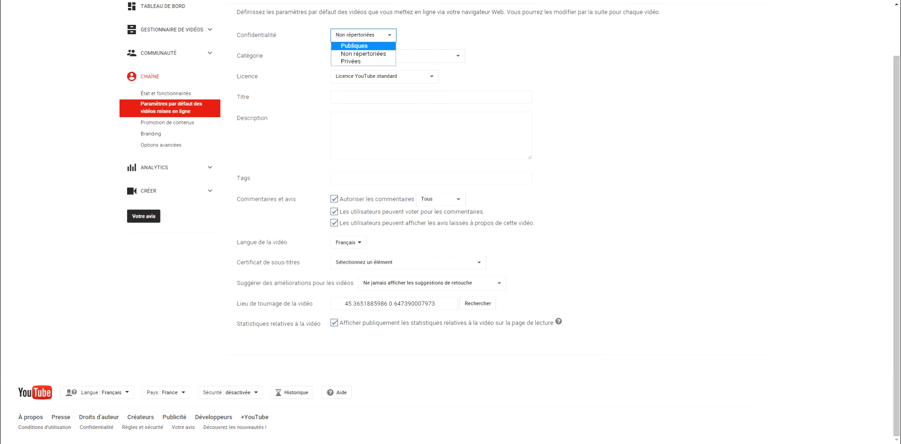
{"action": "left_click", "coordinate": [587, 94]}
{"action": "left_click", "coordinate": [431, 179]}
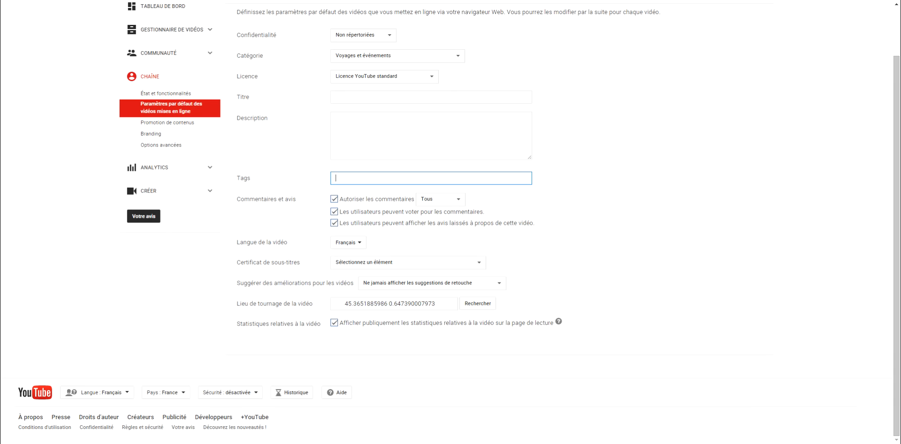
Choose Non répertoriées again as the default privacy and save the upload defaults.
{"action": "scroll", "coordinate": [447, 222], "scroll_direction": "up", "scroll_amount": 2}
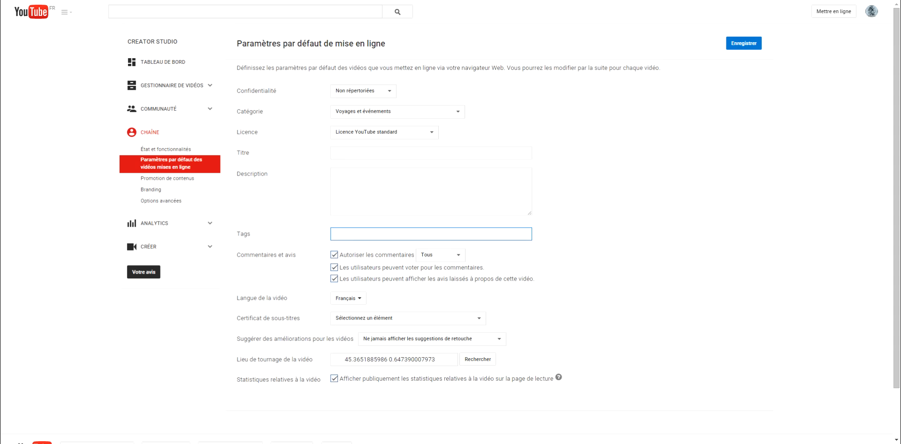
{"action": "left_click", "coordinate": [363, 91]}
{"action": "left_click", "coordinate": [363, 110]}
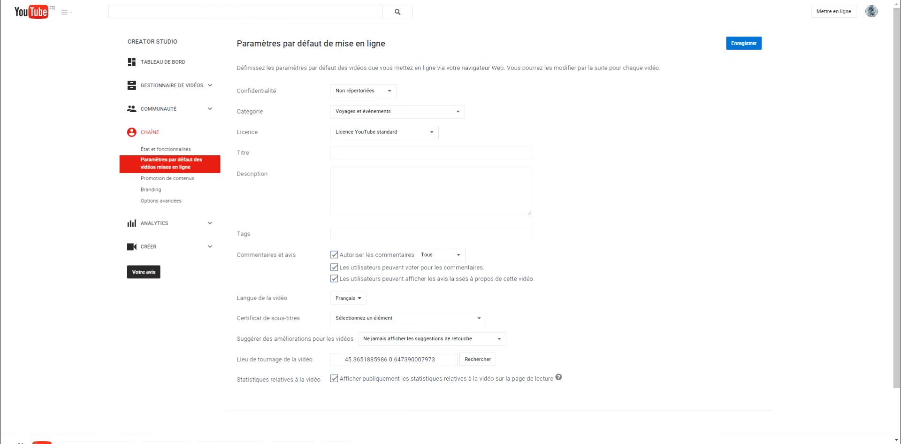
{"action": "left_click", "coordinate": [744, 44]}
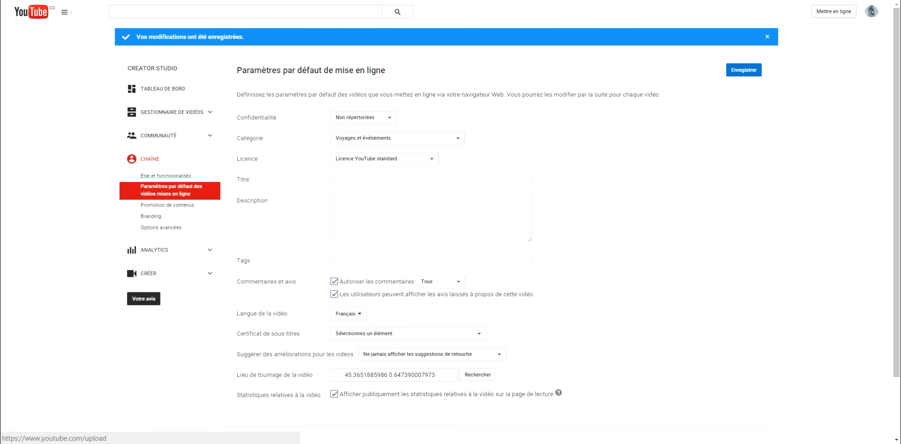
Open the video upload page and view its file chooser, closing it without picking a file.
{"action": "left_click", "coordinate": [835, 11]}
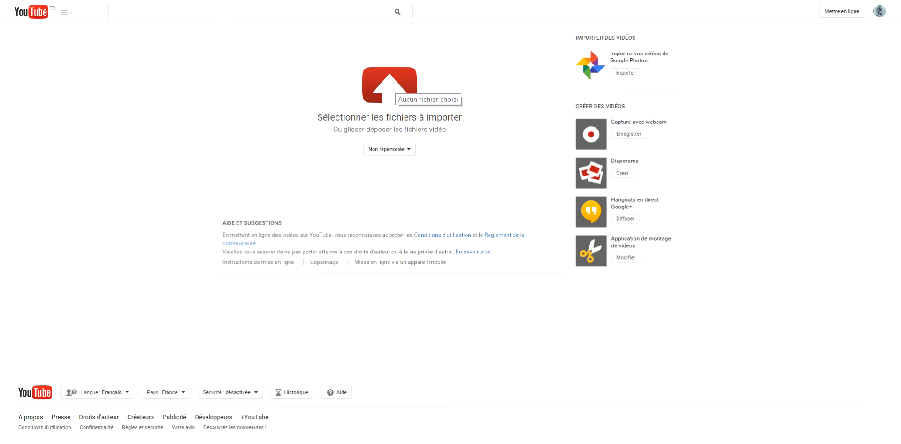
{"action": "left_click", "coordinate": [390, 84]}
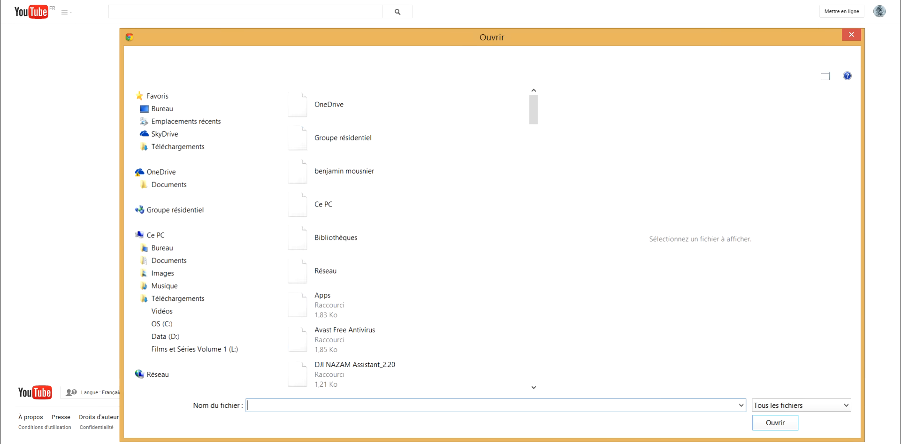
{"action": "left_click", "coordinate": [852, 34]}
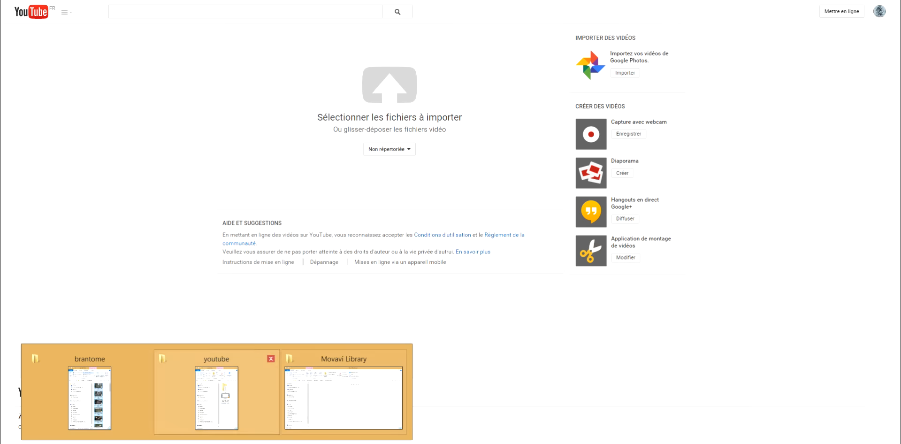
Switch to the brantome folder in File Explorer and upload only its first video, 20110423163528.MTS.
{"action": "left_click", "coordinate": [87, 392]}
{"action": "scroll", "coordinate": [258, 258], "scroll_direction": "down", "scroll_amount": 20}
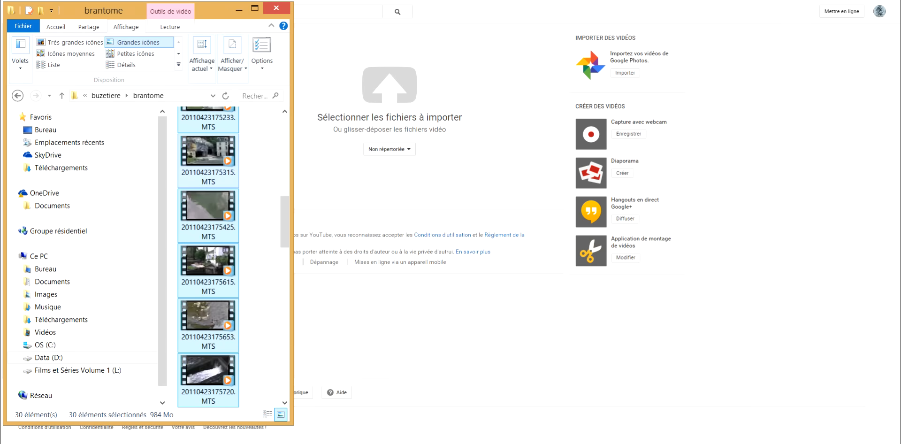
{"action": "left_click", "coordinate": [261, 263]}
{"action": "key", "text": "Home"}
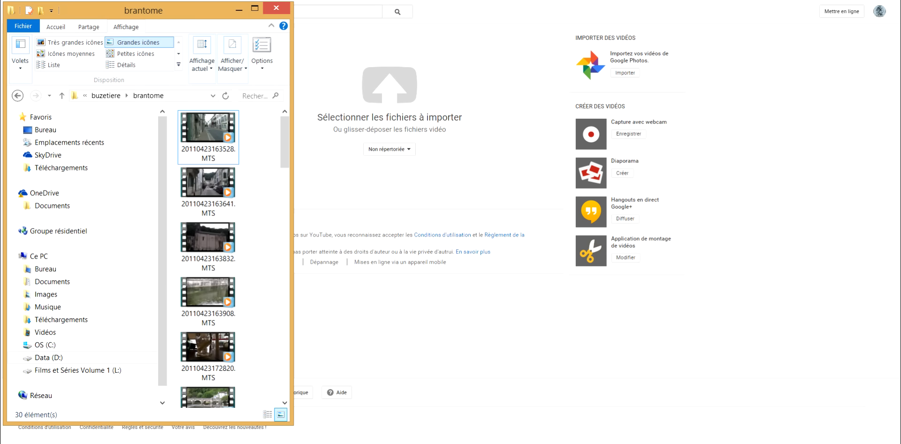
{"action": "scroll", "coordinate": [258, 258], "scroll_direction": "down", "scroll_amount": 20}
{"action": "scroll", "coordinate": [258, 258], "scroll_direction": "up", "scroll_amount": 20}
{"action": "scroll", "coordinate": [259, 258], "scroll_direction": "down", "scroll_amount": 20}
{"action": "scroll", "coordinate": [259, 258], "scroll_direction": "up", "scroll_amount": 20}
{"action": "left_click", "coordinate": [208, 136]}
{"action": "left_click_drag", "start_coordinate": [208, 139], "coordinate": [406, 100]}
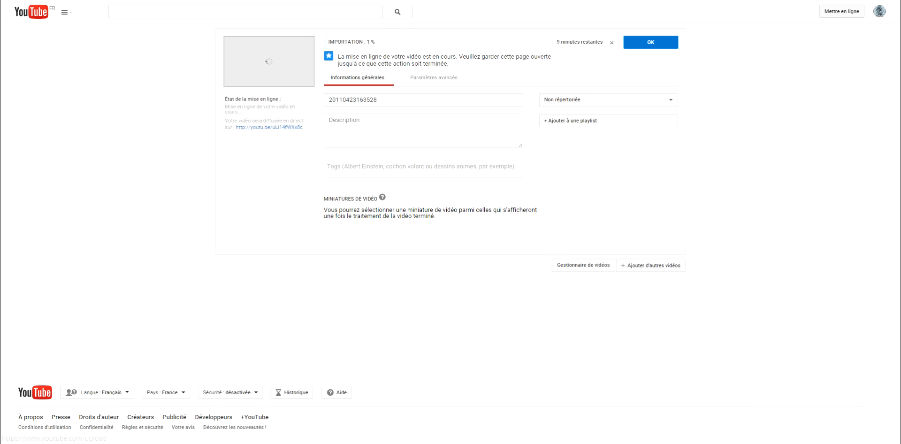
Abandon the single-video upload and upload all the videos of the brantome folder together from a fresh upload page.
{"action": "left_click", "coordinate": [841, 12]}
{"action": "key", "text": "Return"}
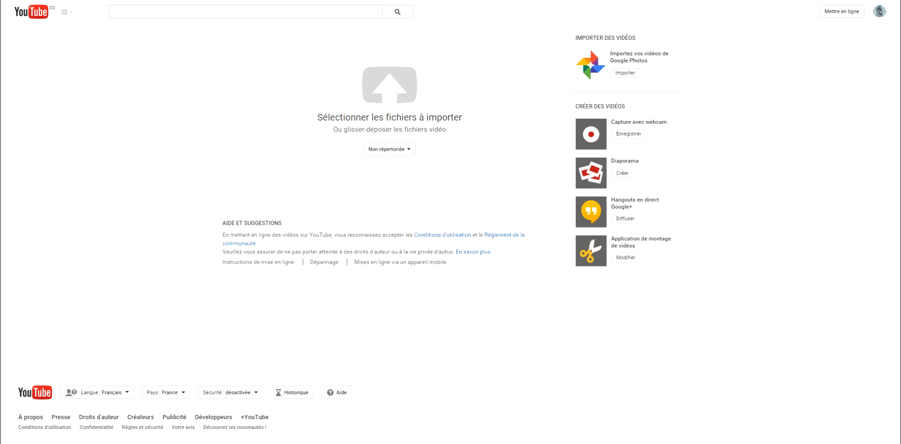
{"action": "mouse_move", "coordinate": [216, 443]}
{"action": "left_click", "coordinate": [90, 393]}
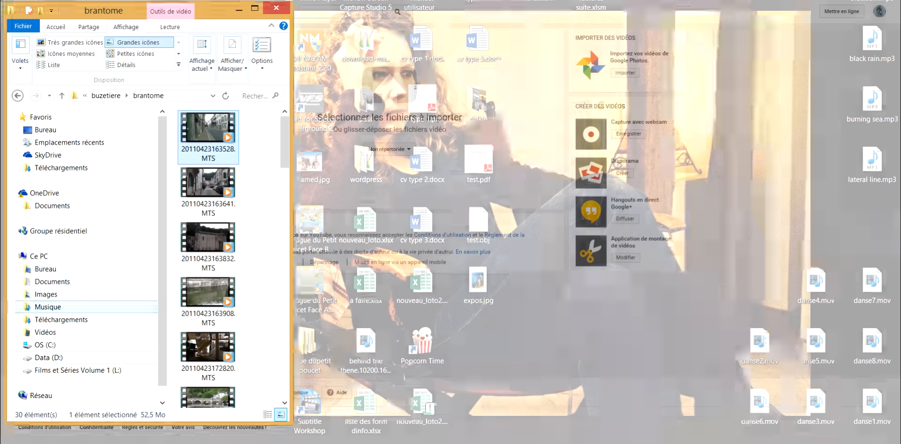
{"action": "key", "text": "ctrl+a"}
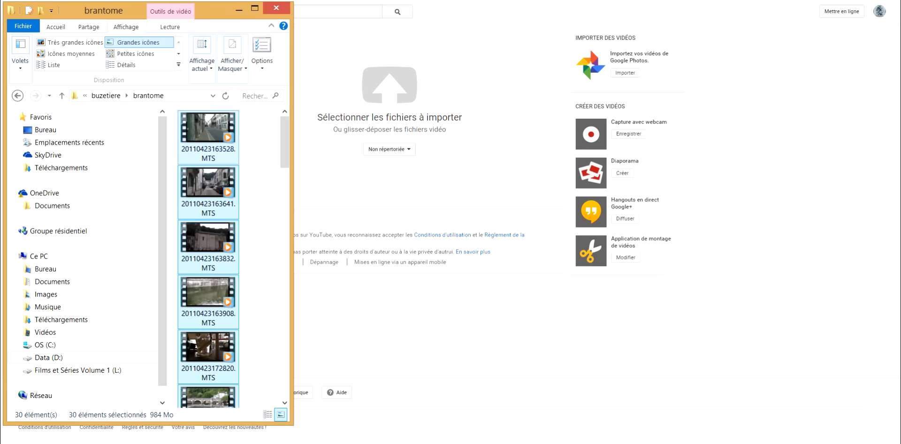
{"action": "scroll", "coordinate": [208, 248], "scroll_direction": "down", "scroll_amount": 15}
{"action": "scroll", "coordinate": [208, 248], "scroll_direction": "up", "scroll_amount": 15}
{"action": "left_click", "coordinate": [261, 234]}
{"action": "key", "text": "ctrl+a"}
{"action": "left_click_drag", "start_coordinate": [209, 185], "coordinate": [425, 120]}
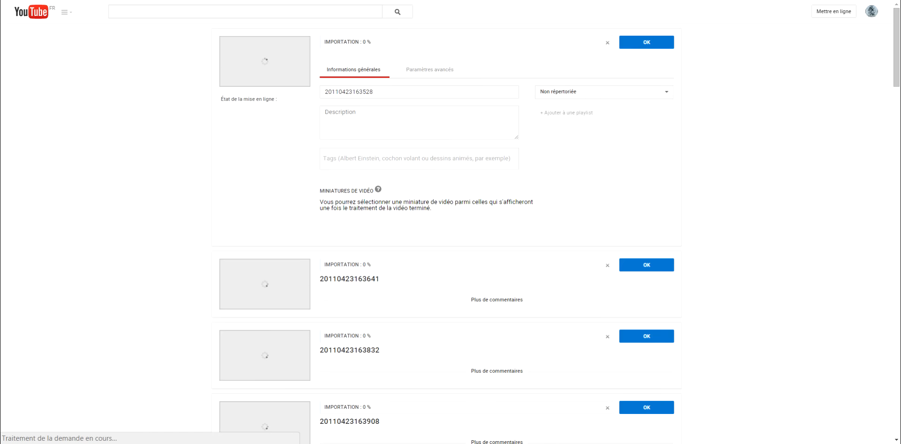
Review the queue of uploading videos and highlight the title of the first one.
{"action": "scroll", "coordinate": [446, 235], "scroll_direction": "down", "scroll_amount": 10}
{"action": "scroll", "coordinate": [446, 234], "scroll_direction": "down", "scroll_amount": 11}
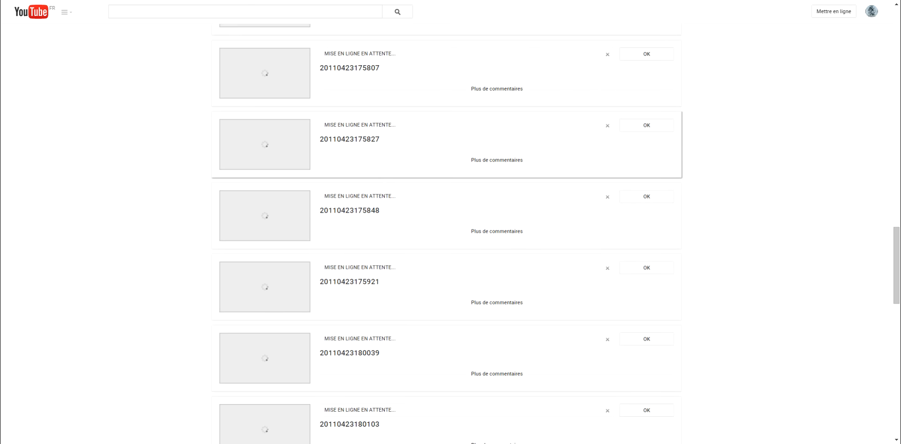
{"action": "scroll", "coordinate": [446, 413], "scroll_direction": "up", "scroll_amount": 20}
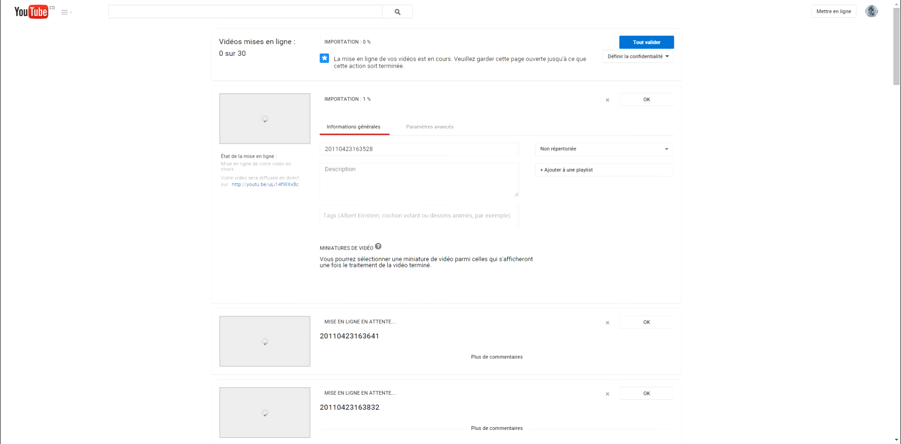
{"action": "left_click_drag", "start_coordinate": [377, 149], "coordinate": [324, 149]}
{"action": "left_click", "coordinate": [356, 149]}
Return to the brantome folder in File Explorer and select its first video, 20110423163528.MTS, to compare its name with the title.
{"action": "left_click", "coordinate": [217, 443]}
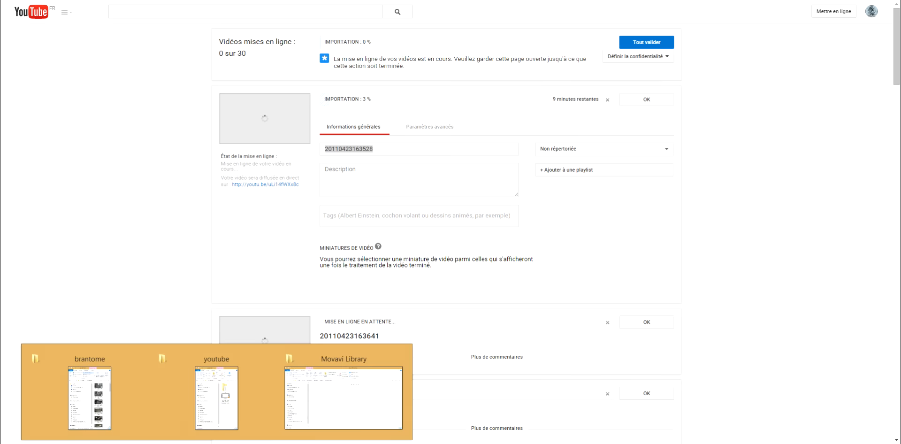
{"action": "left_click", "coordinate": [90, 398]}
{"action": "key", "text": "ctrl+a"}
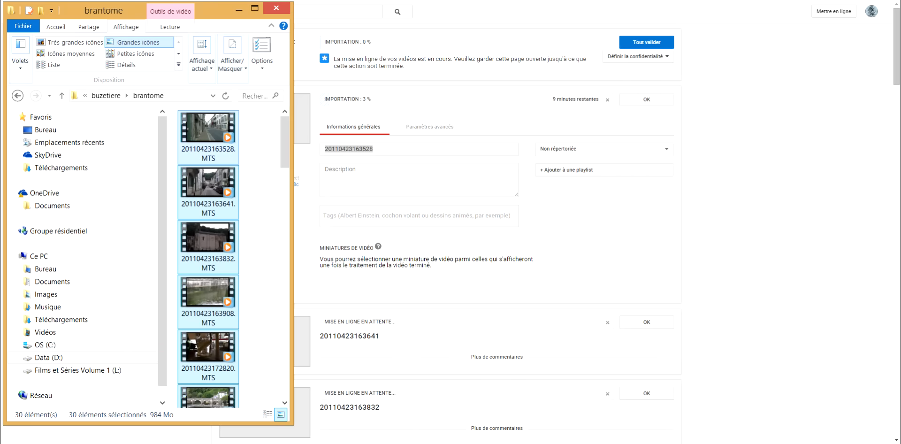
{"action": "left_click", "coordinate": [261, 150]}
{"action": "left_click", "coordinate": [208, 136]}
{"action": "left_click", "coordinate": [208, 193]}
{"action": "left_click", "coordinate": [209, 141]}
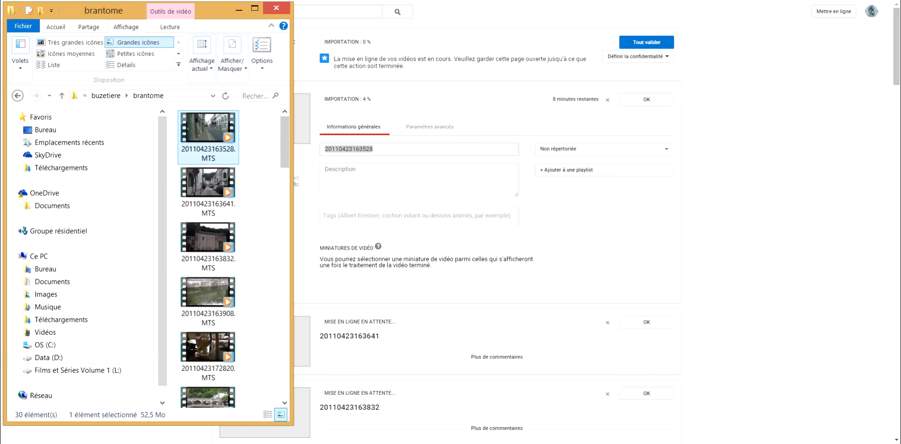
{"action": "left_click", "coordinate": [349, 149]}
{"action": "type", "text": "rue dr"}
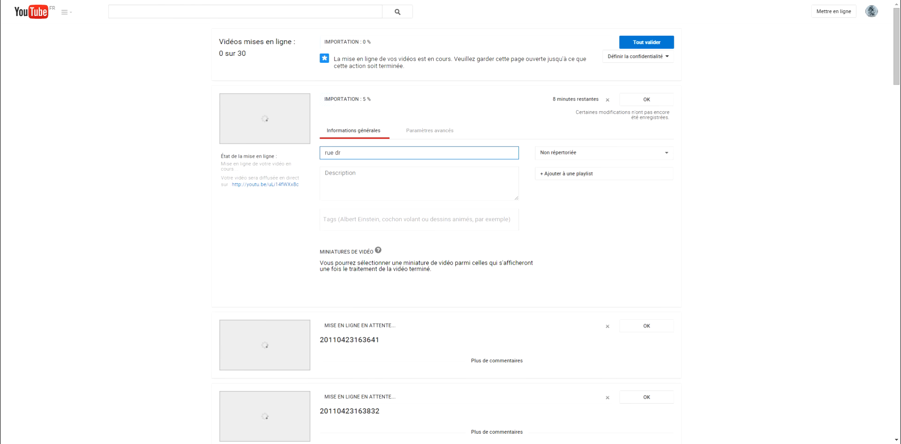
{"action": "key", "text": "BackSpace"}
{"action": "type", "text": "e brantome"}
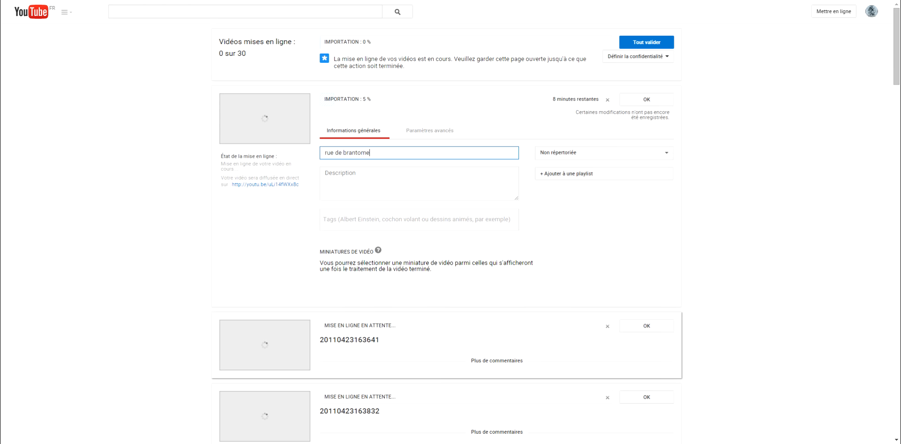
{"action": "left_click", "coordinate": [217, 443]}
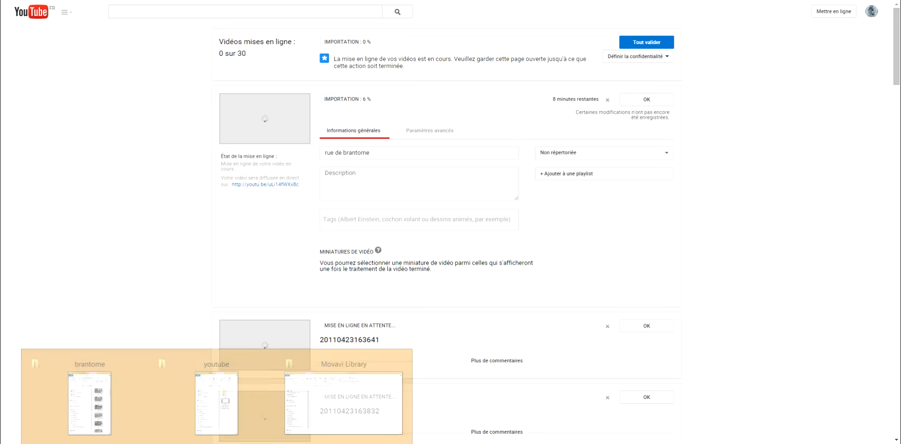
{"action": "left_click", "coordinate": [90, 398]}
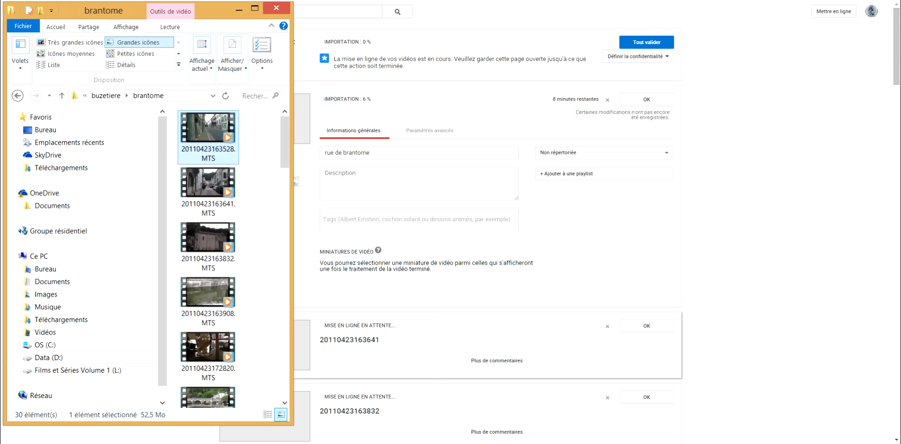
{"action": "left_click", "coordinate": [350, 340]}
{"action": "left_click_drag", "start_coordinate": [381, 375], "coordinate": [323, 376]}
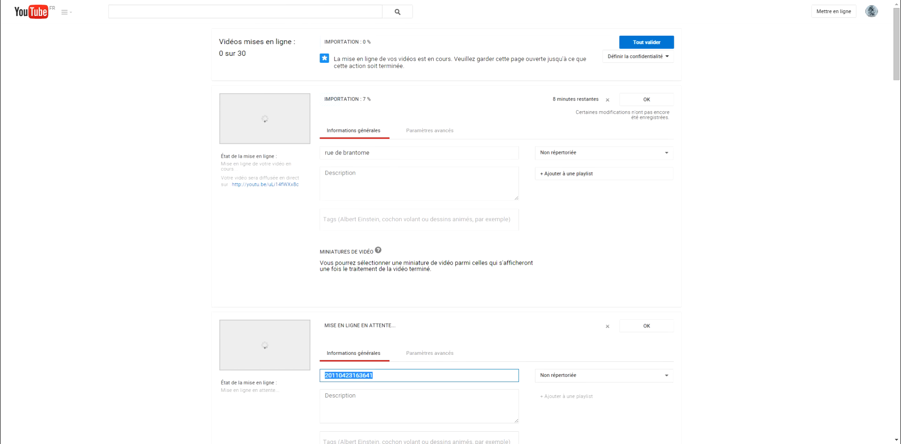
{"action": "type", "text": "rue de b"}
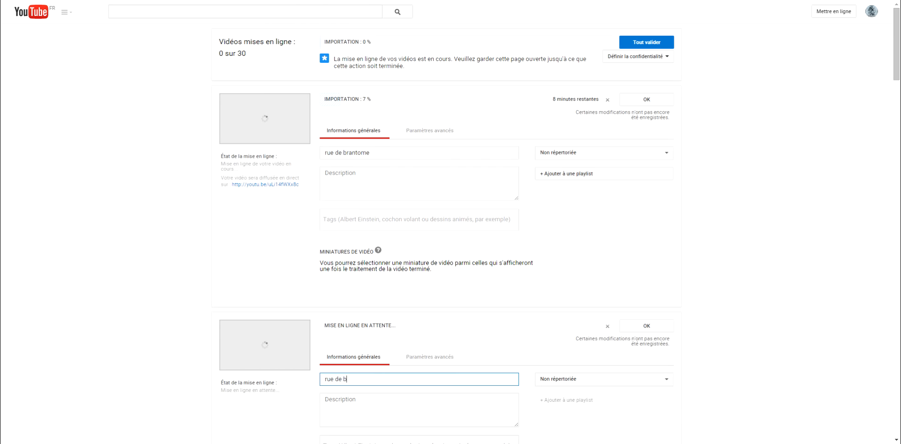
{"action": "type", "text": "rantome"}
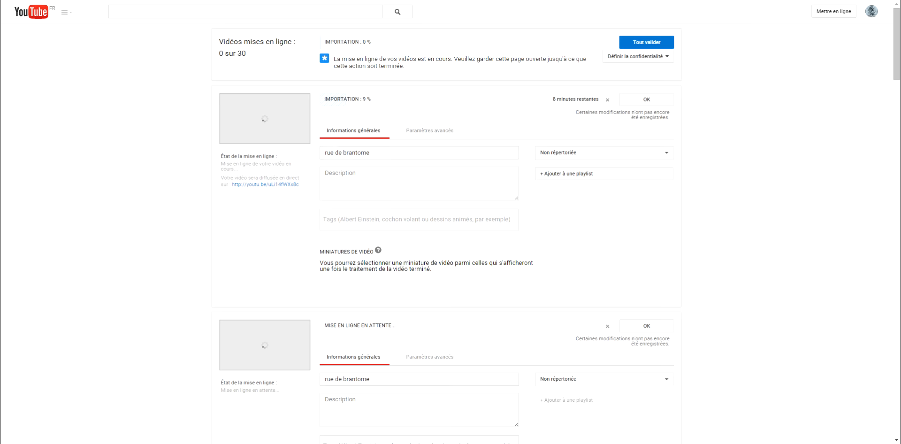
Add the first uploading video to the existing "test montage" playlist.
{"action": "left_click", "coordinate": [590, 173]}
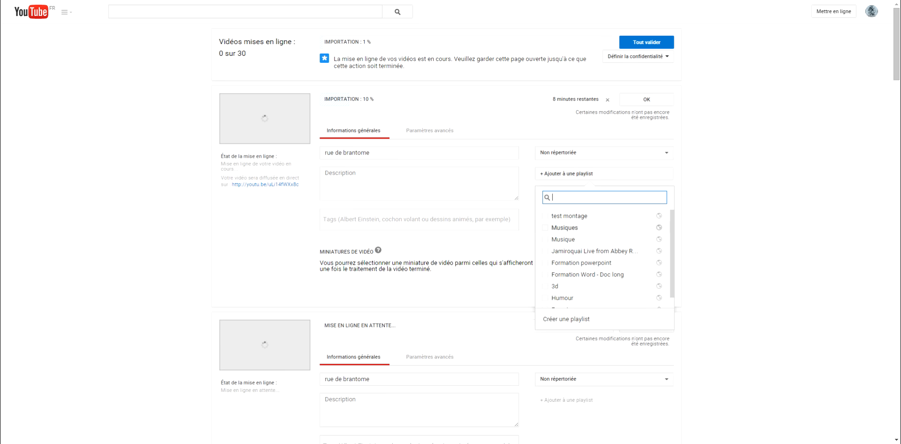
{"action": "left_click", "coordinate": [570, 215]}
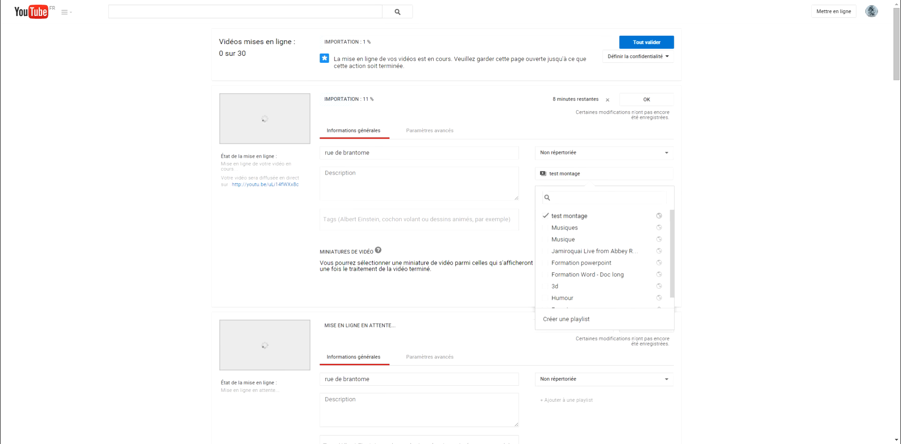
{"action": "left_click", "coordinate": [565, 173]}
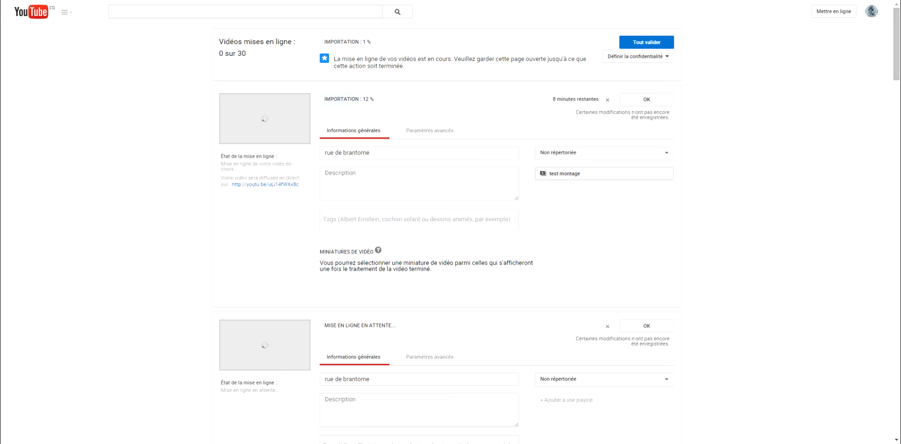
Try to create a new public playlist titled "test montage" from the first video's playlist options.
{"action": "left_click", "coordinate": [565, 173]}
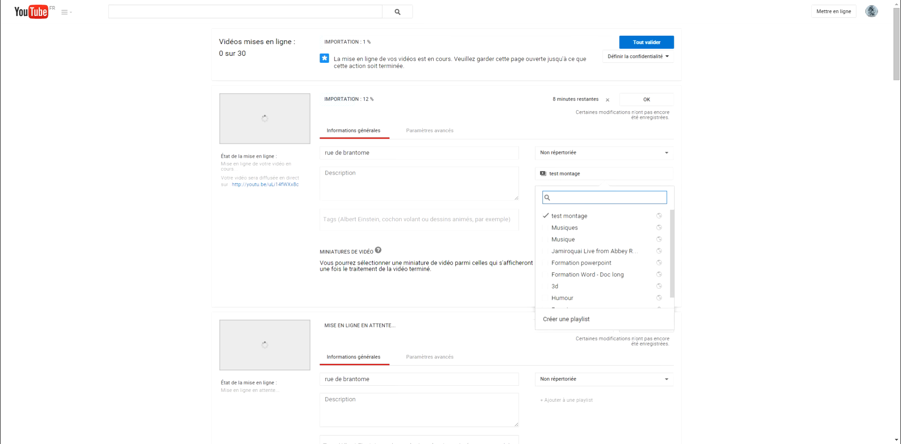
{"action": "left_click", "coordinate": [566, 319]}
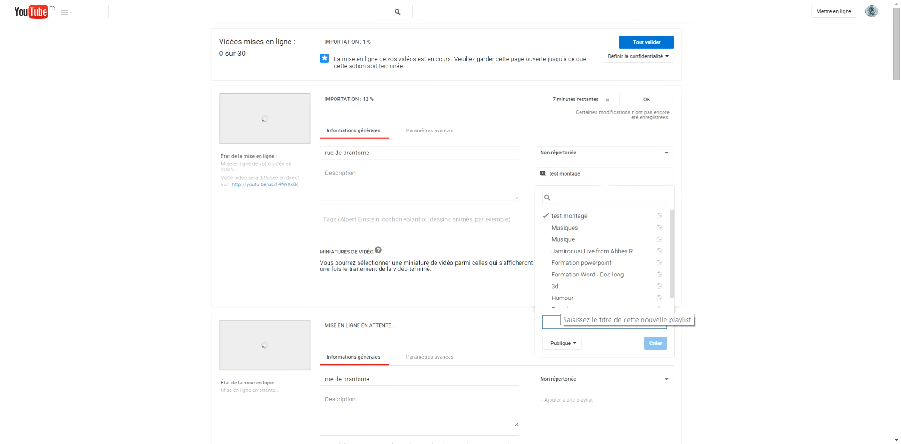
{"action": "type", "text": "test"}
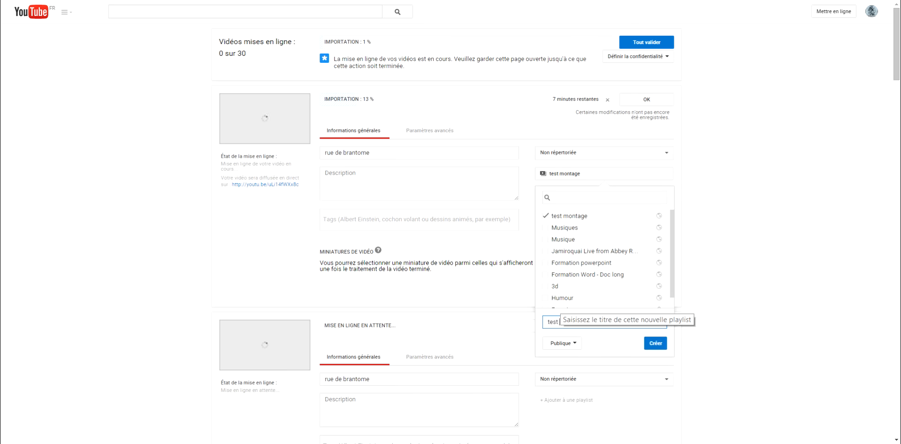
{"action": "type", "text": " montage"}
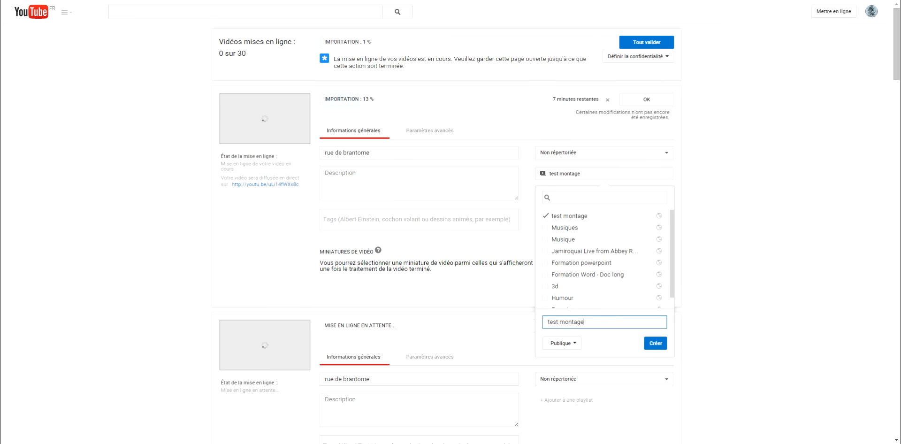
{"action": "key", "text": "Return"}
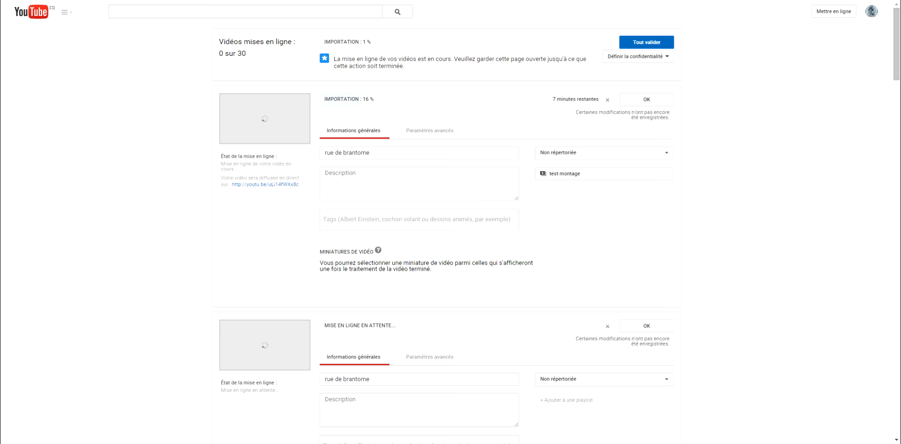
Look through the whole queue of waiting videos down to the last one, then return to the first.
{"action": "scroll", "coordinate": [446, 235], "scroll_direction": "down", "scroll_amount": 20}
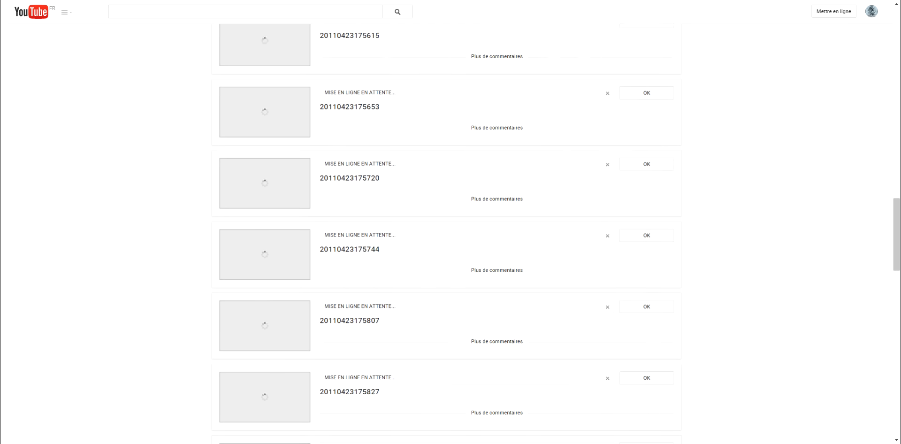
{"action": "scroll", "coordinate": [446, 234], "scroll_direction": "down", "scroll_amount": 13}
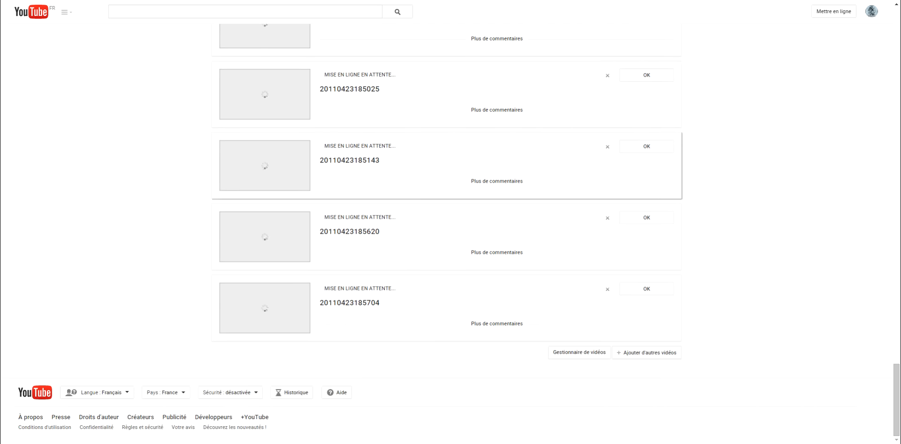
{"action": "scroll", "coordinate": [446, 234], "scroll_direction": "up", "scroll_amount": 17}
{"action": "scroll", "coordinate": [445, 234], "scroll_direction": "up", "scroll_amount": 20}
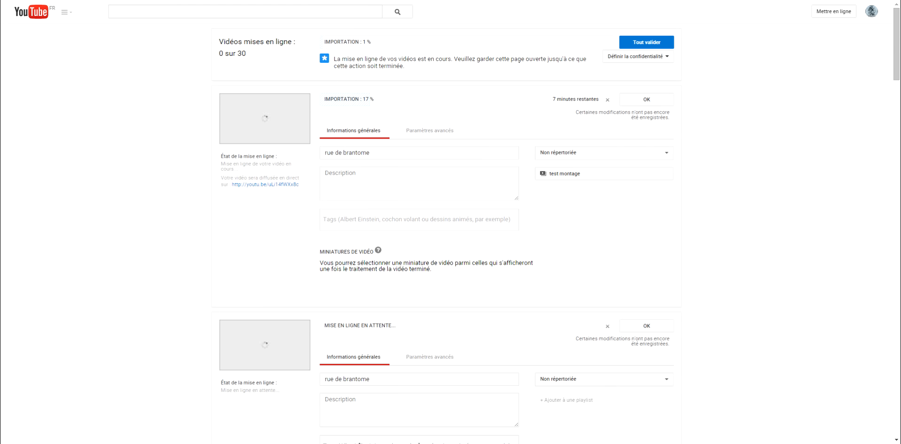